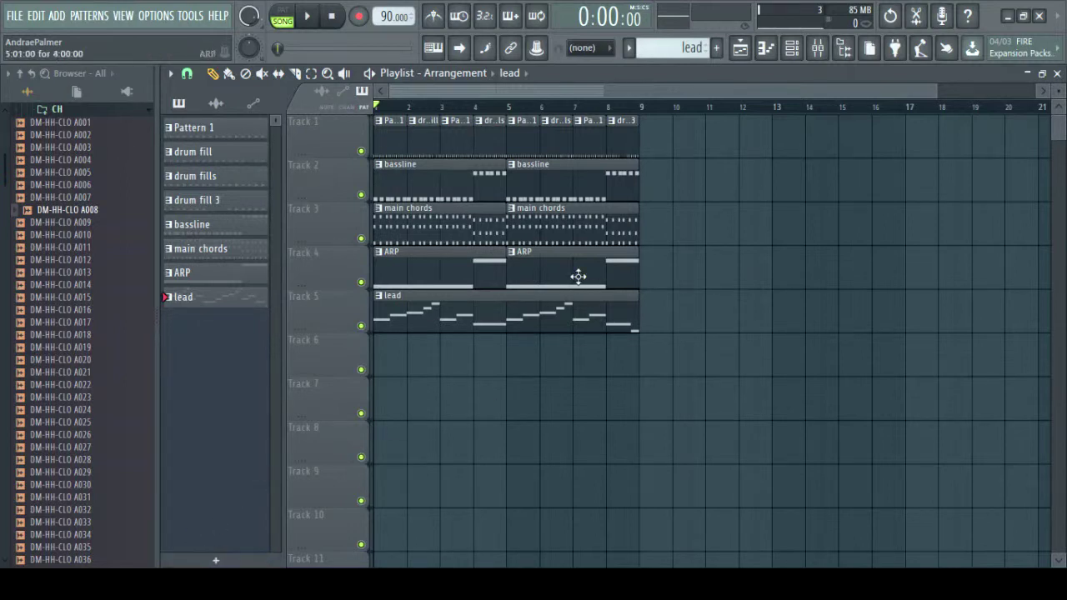
# Step: Remove a stray lead clip near bar 10 and add a Chorus marker at bar 9
pyautogui.click(690, 278)
pyautogui.rightClick(710, 270)
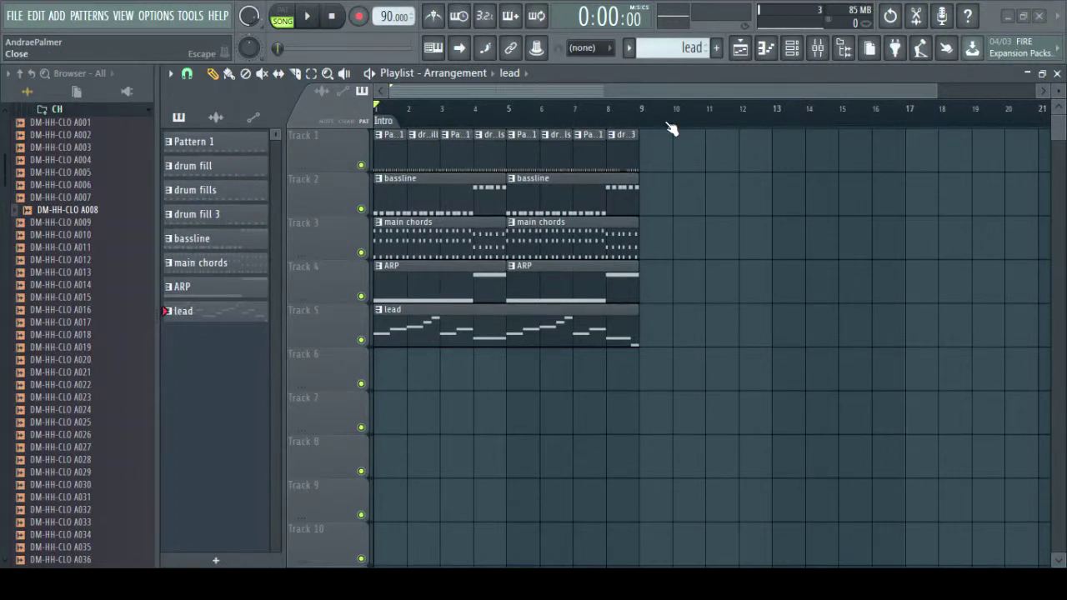
pyautogui.press('Return')
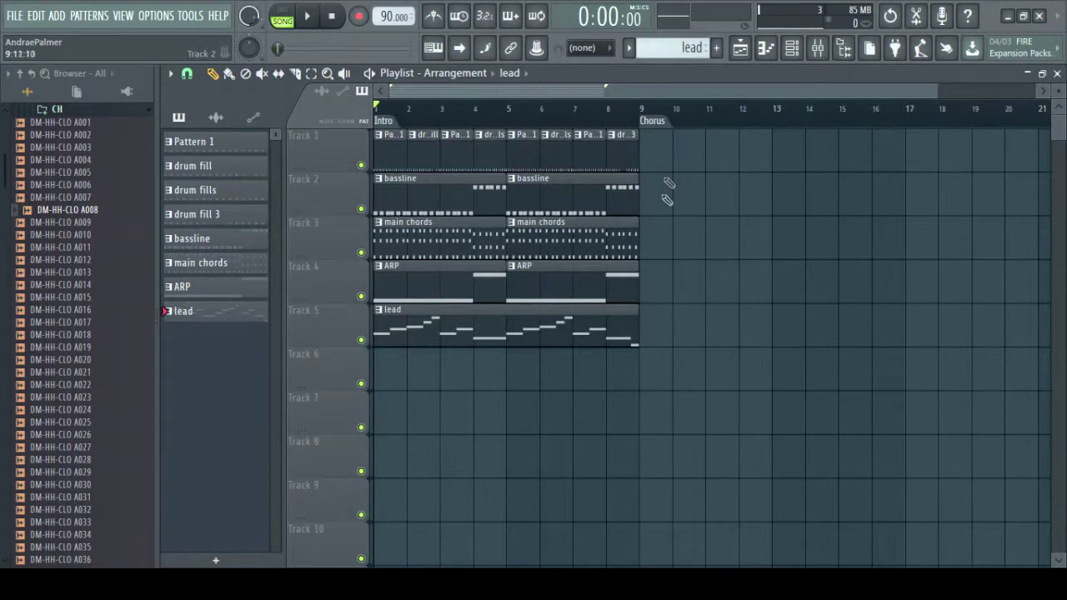
# Step: Duplicate the first eight bars into bars 9–17 and delete the intro lead and ARP clips
pyautogui.moveTo(705, 385); pyautogui.dragTo(376, 146)
pyautogui.hotkey('ctrl', 'b')
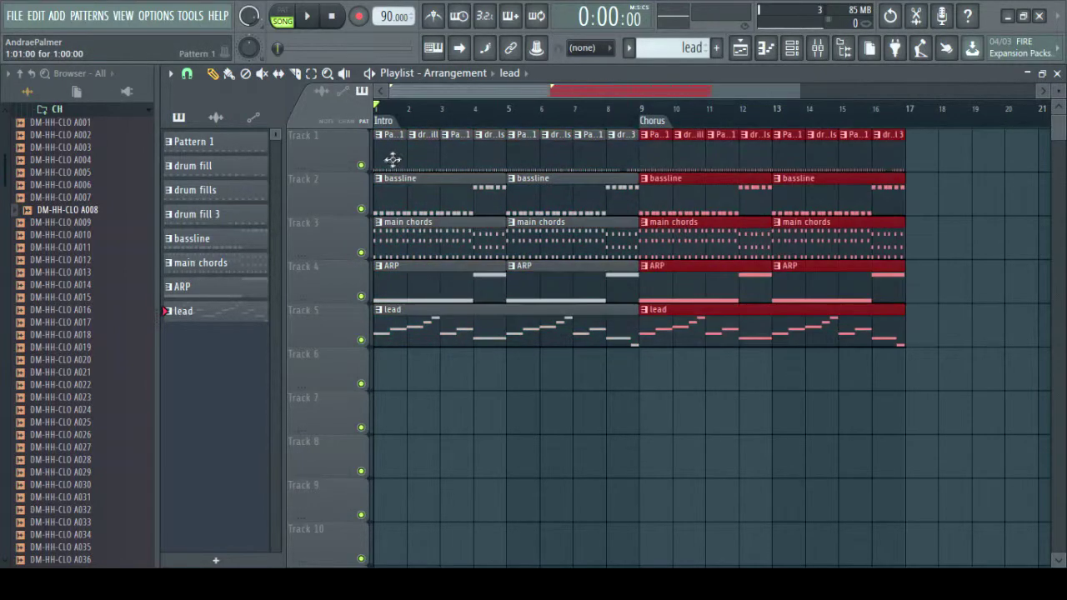
pyautogui.rightClick(407, 327)
pyautogui.rightClick(501, 287)
pyautogui.rightClick(529, 290)
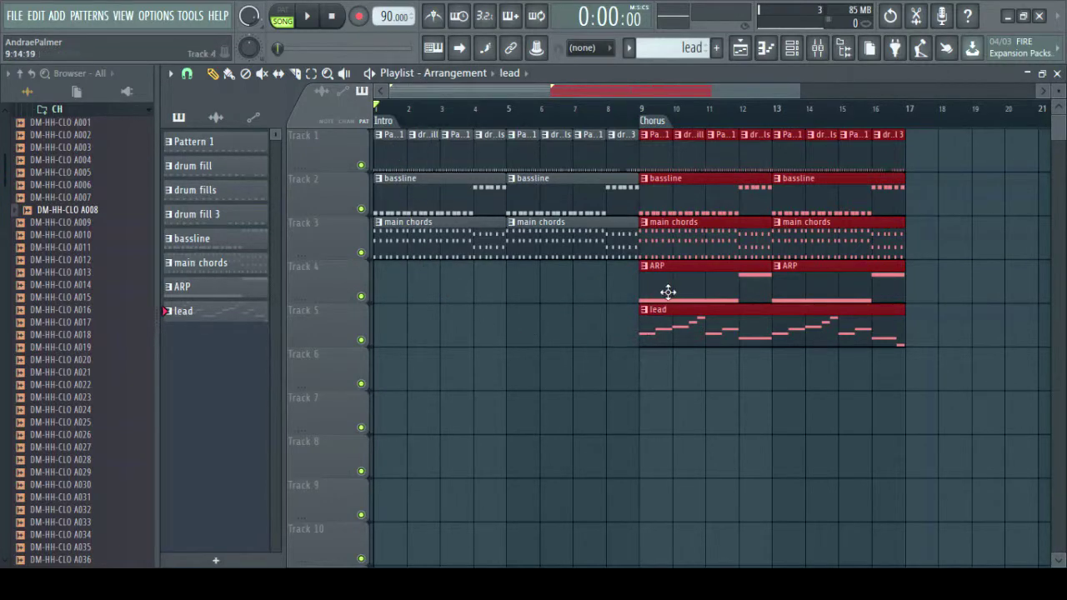
# Step: Paint an ARP clip at bars 5–9 on Track 4 and delete the bars 1–5 bassline
pyautogui.click(386, 289)
pyautogui.rightClick(511, 291)
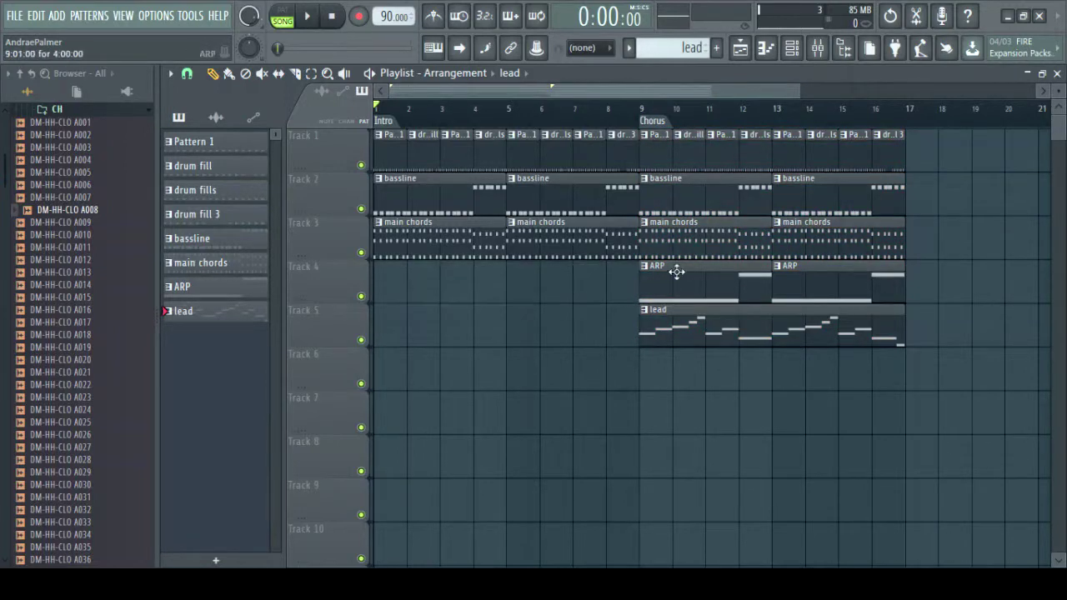
pyautogui.click(673, 271)
pyautogui.click(395, 284)
pyautogui.click(525, 284)
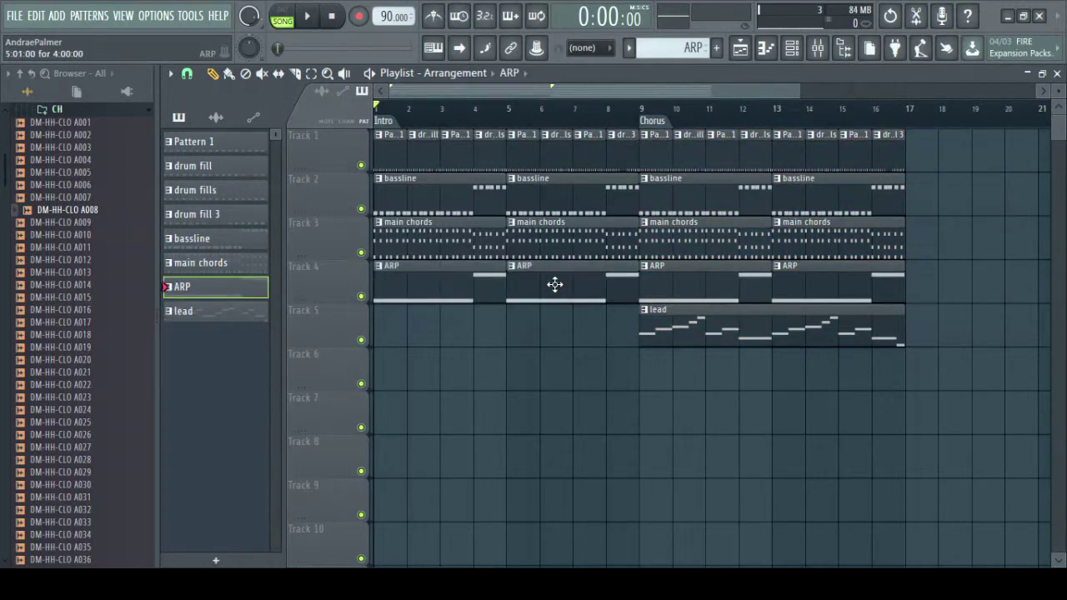
pyautogui.rightClick(417, 262)
pyautogui.rightClick(409, 196)
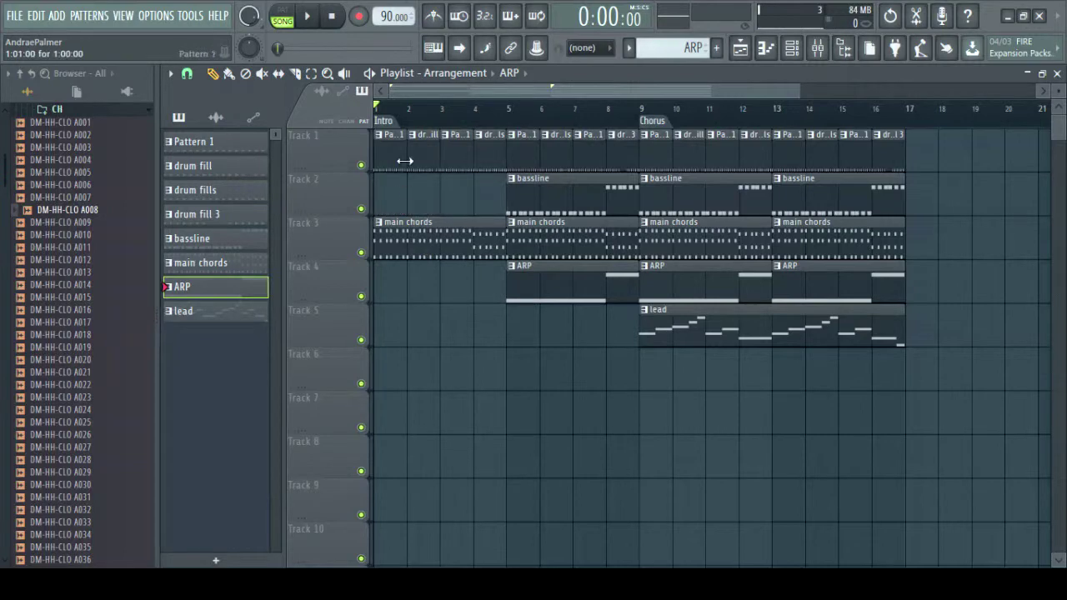
# Step: Play back the intro, stop, and select the Chorus clips in bars 9–17
pyautogui.press('space')
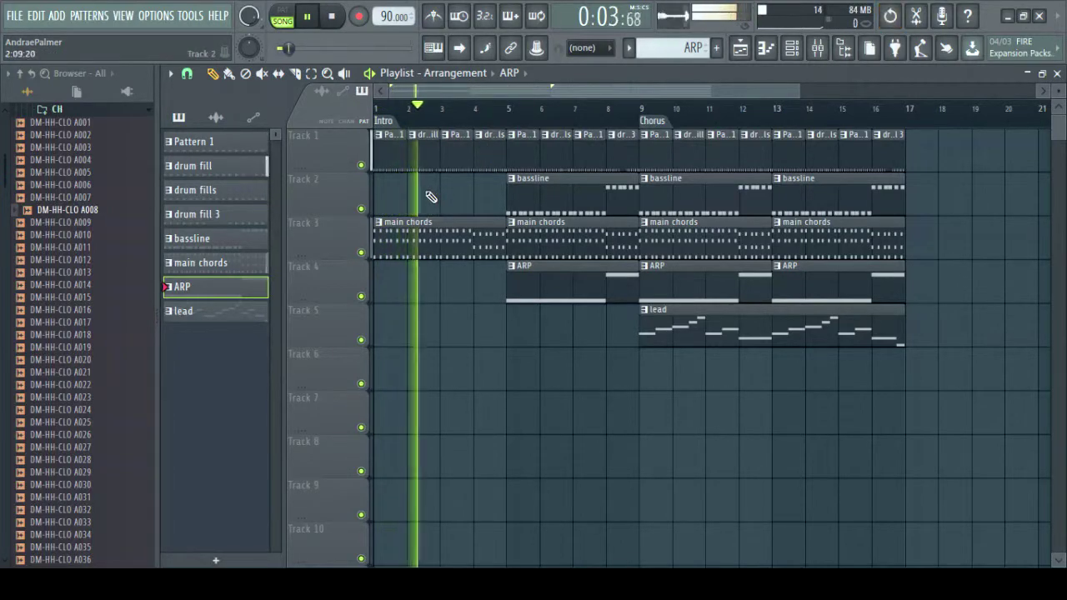
pyautogui.press('space')
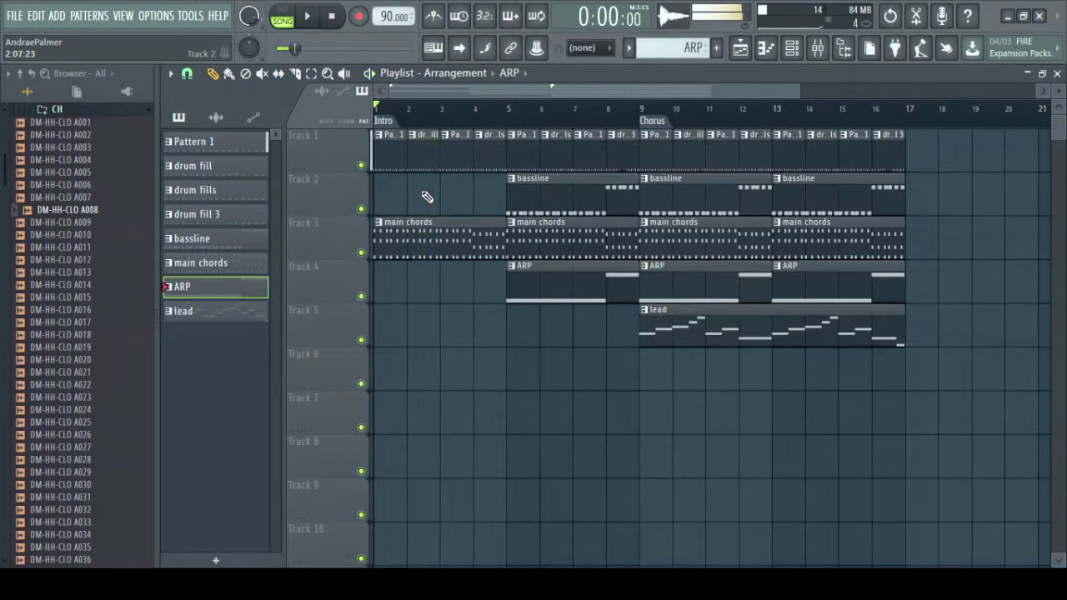
pyautogui.moveTo(946, 130); pyautogui.dragTo(643, 333)
# Step: Copy the Chorus to bar 17, delete its lead and first ARP, and mark it Verse
pyautogui.hotkey('ctrl', 'b')
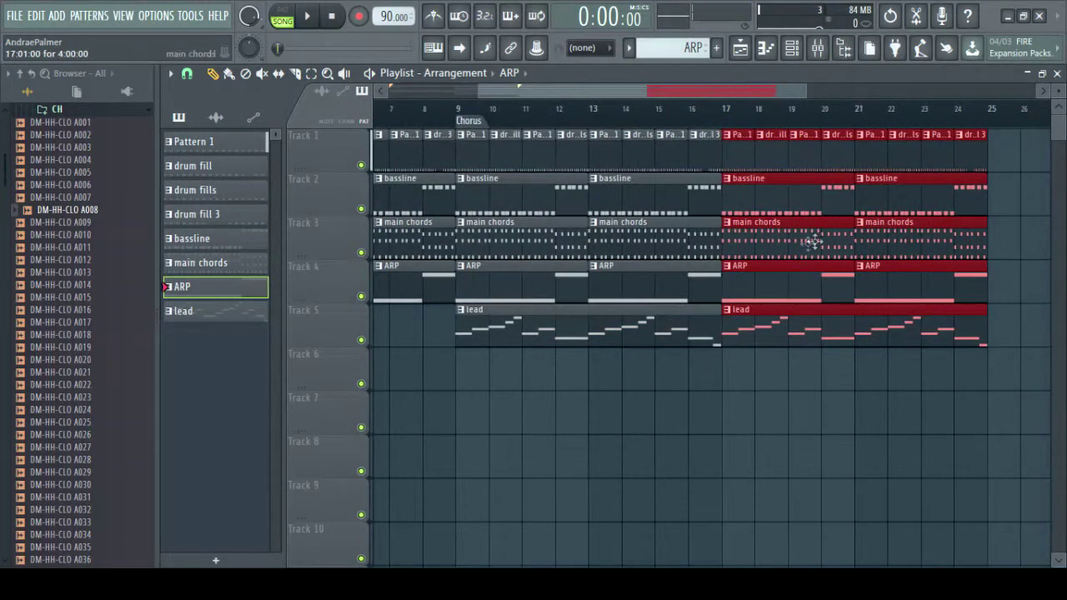
pyautogui.rightClick(777, 321)
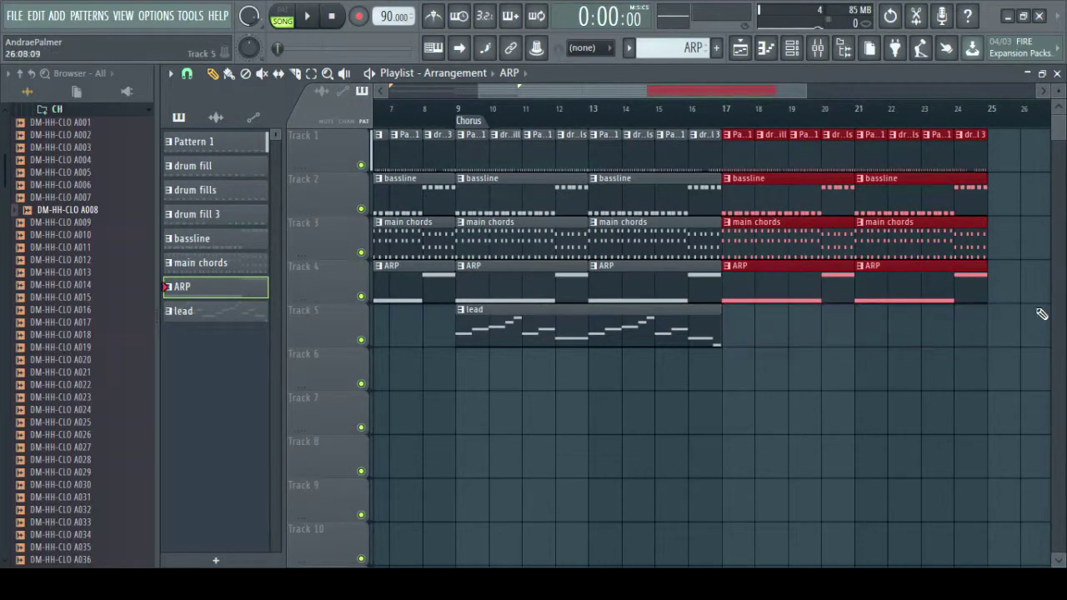
pyautogui.click(951, 323)
pyautogui.rightClick(776, 293)
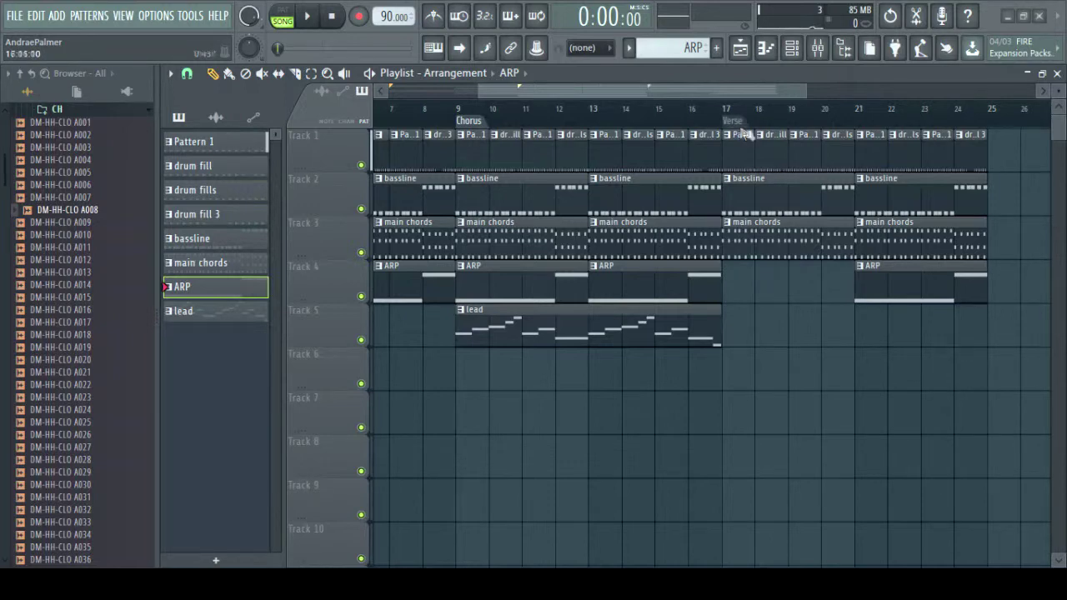
pyautogui.hotkey('ctrl', 'z')
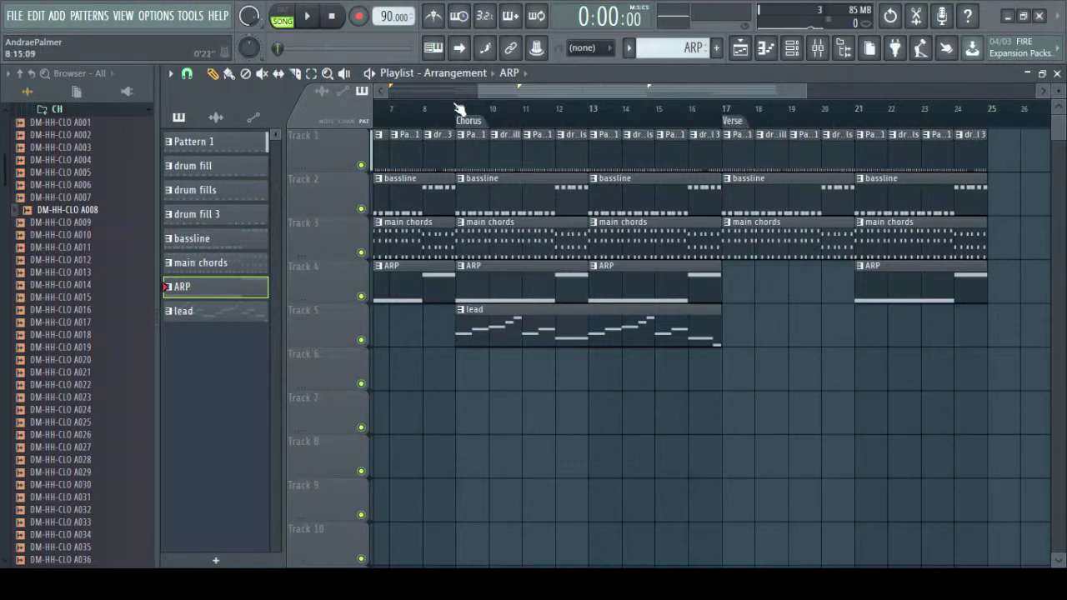
# Step: Play the song from the start and delete the intro bassline clip at bars 5–9
pyautogui.moveTo(471, 92); pyautogui.dragTo(206, 92)
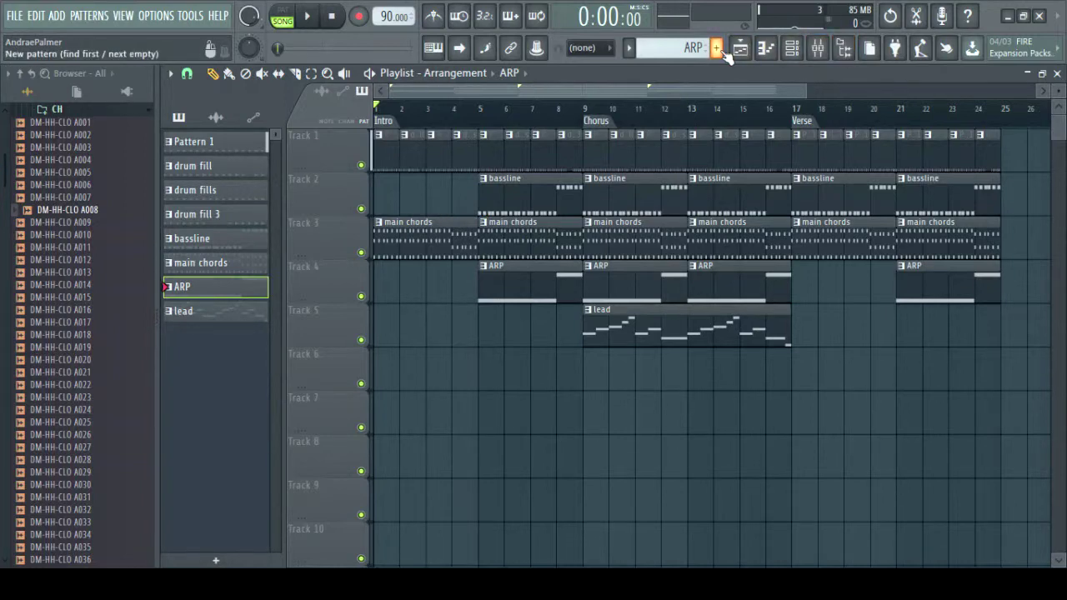
pyautogui.press('space')
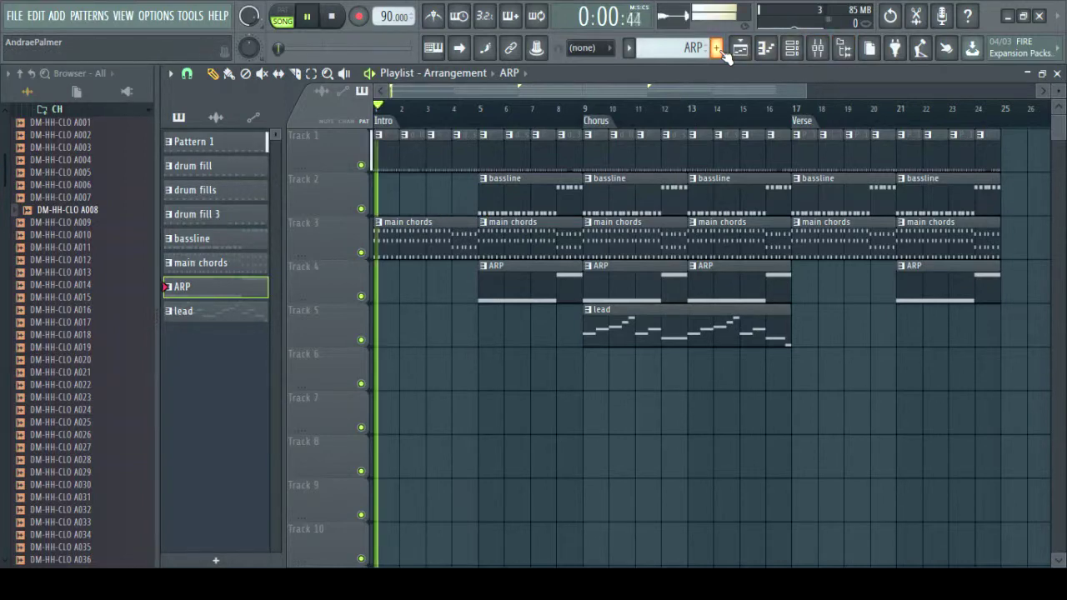
pyautogui.click(509, 201)
pyautogui.rightClick(510, 201)
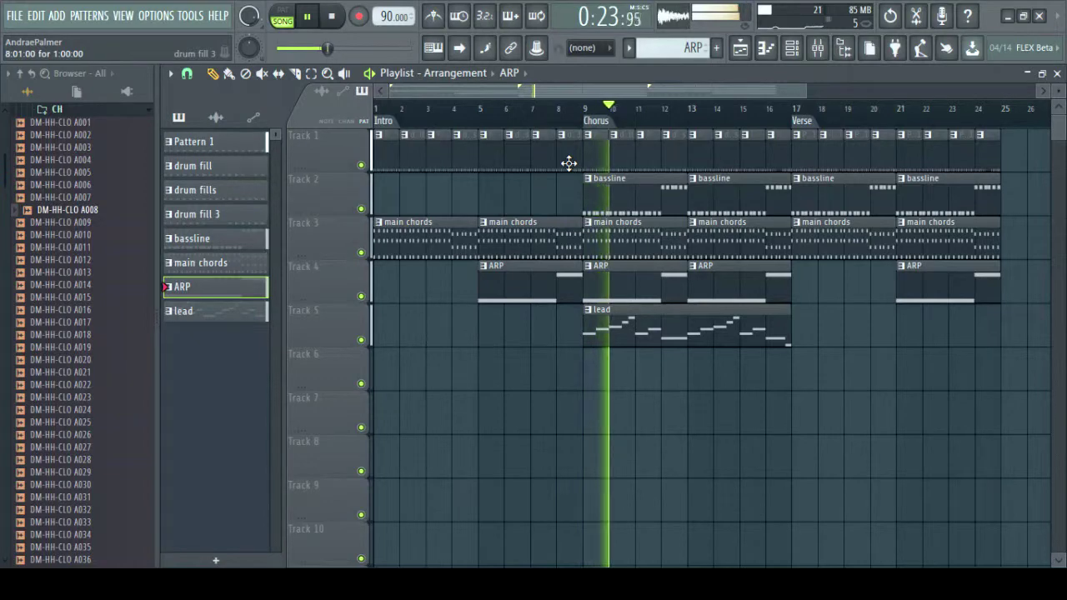
# Step: Replace the bars 5–9 ARP clip with a bassline clip on Track 2, then play from bar 6
pyautogui.press('space')
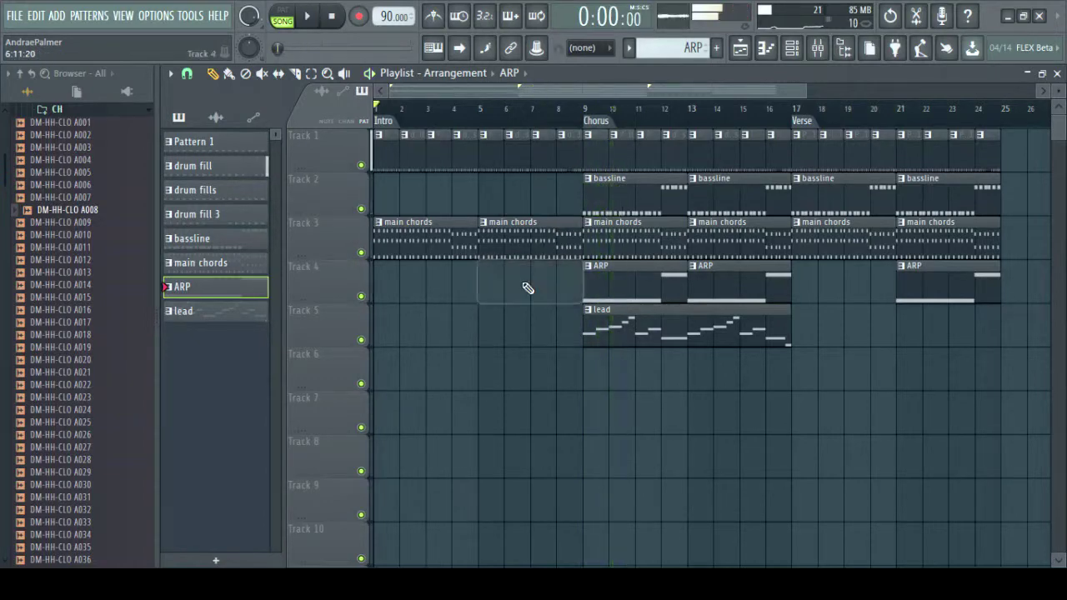
pyautogui.rightClick(526, 289)
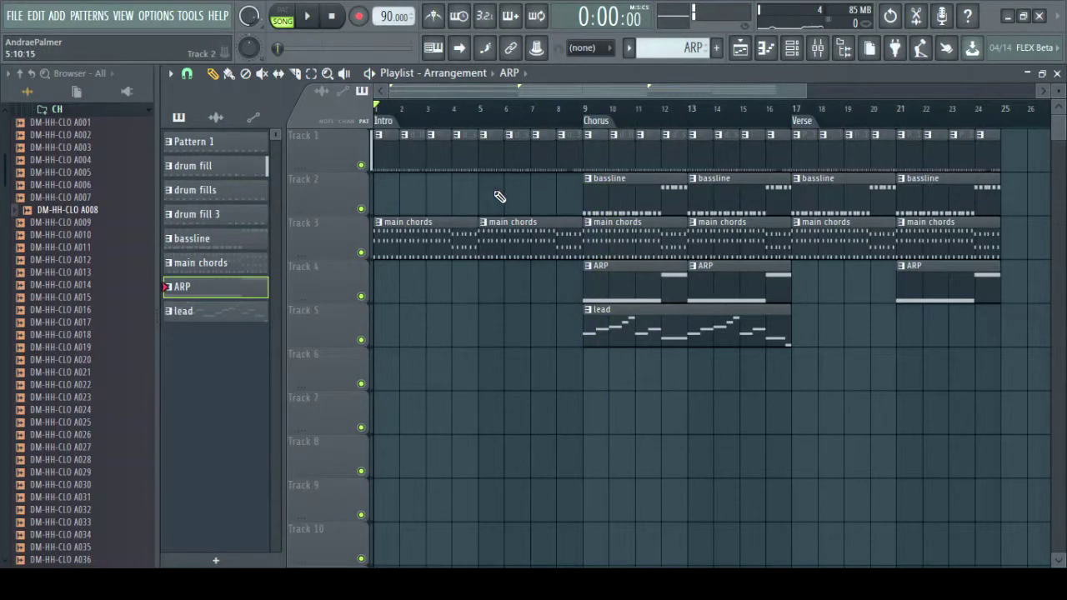
pyautogui.click(498, 198)
pyautogui.rightClick(500, 200)
pyautogui.click(614, 199)
pyautogui.click(495, 198)
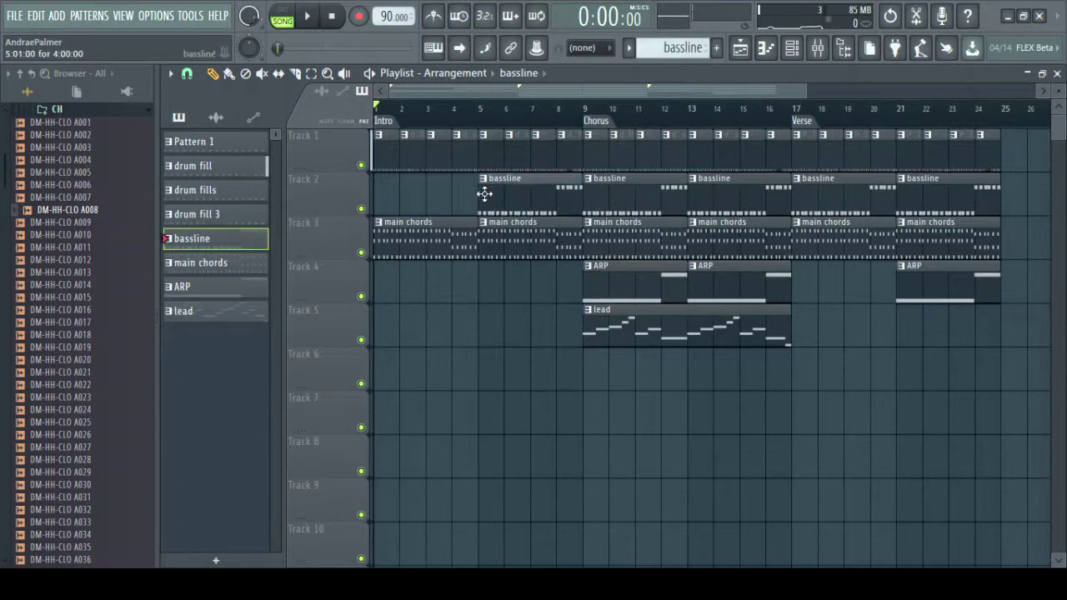
pyautogui.click(529, 124)
pyautogui.press('space')
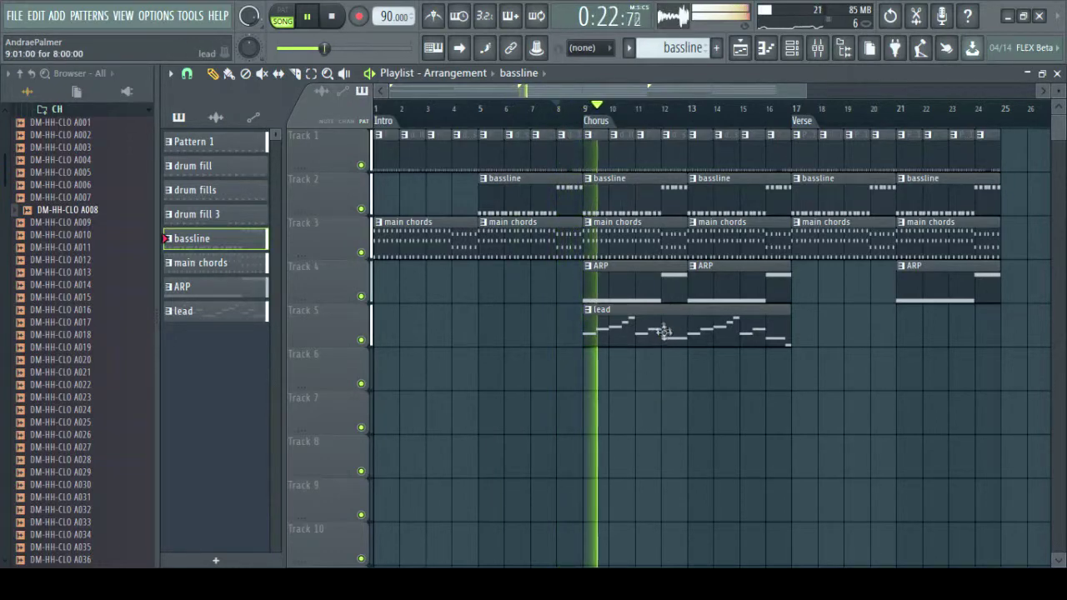
# Step: Paint the lead clip on Track 5 at bars 1–9, clear the bars 1–4 drums, and replay
pyautogui.click(608, 326)
pyautogui.press('space')
pyautogui.click(402, 335)
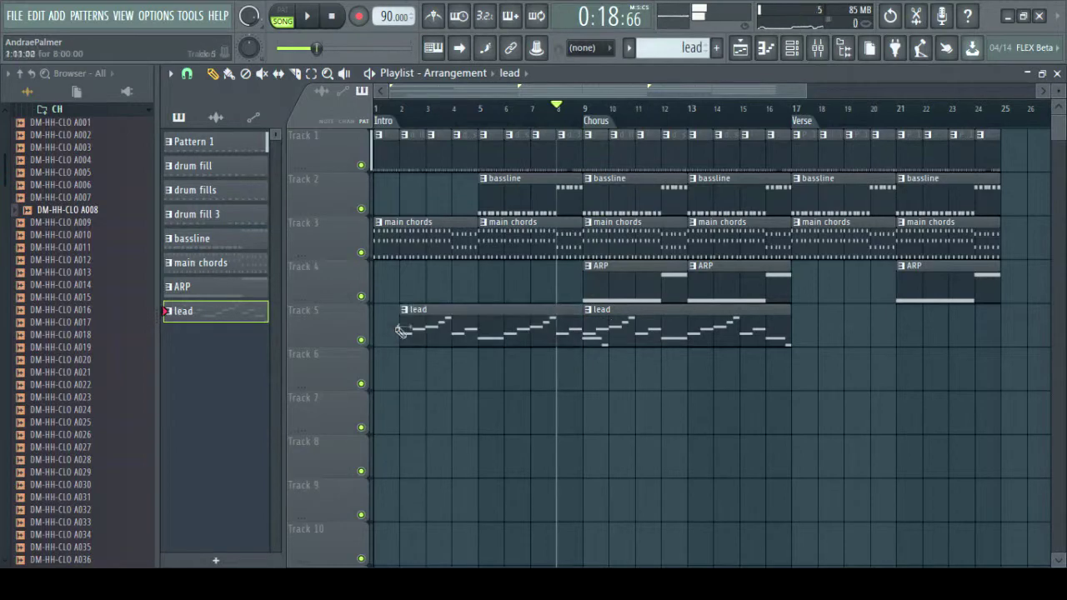
pyautogui.rightClick(406, 166)
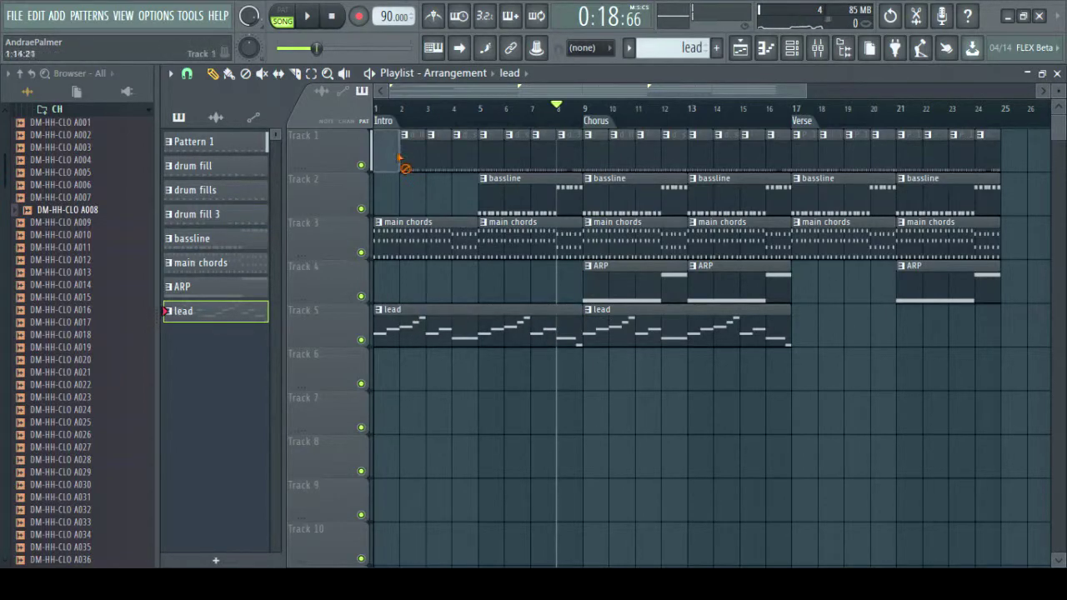
pyautogui.rightClick(433, 168)
pyautogui.rightClick(458, 167)
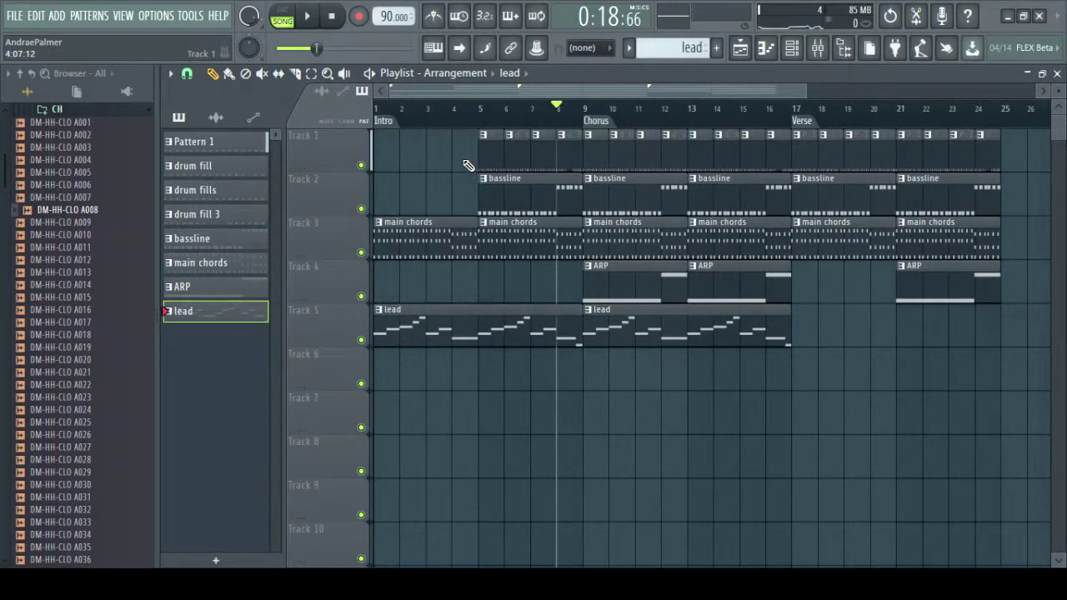
pyautogui.press('space')
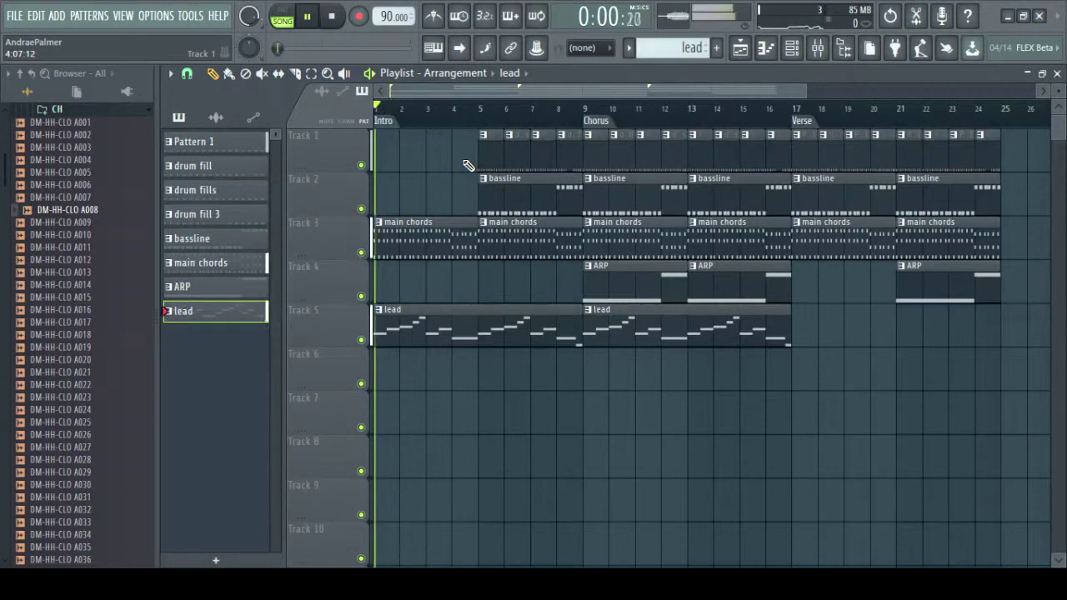
# Step: Delete the bar-5 bassline and drum clips, paint an ARP clip at bar 5 on Track 4, and audition it
pyautogui.rightClick(505, 201)
pyautogui.click(633, 270)
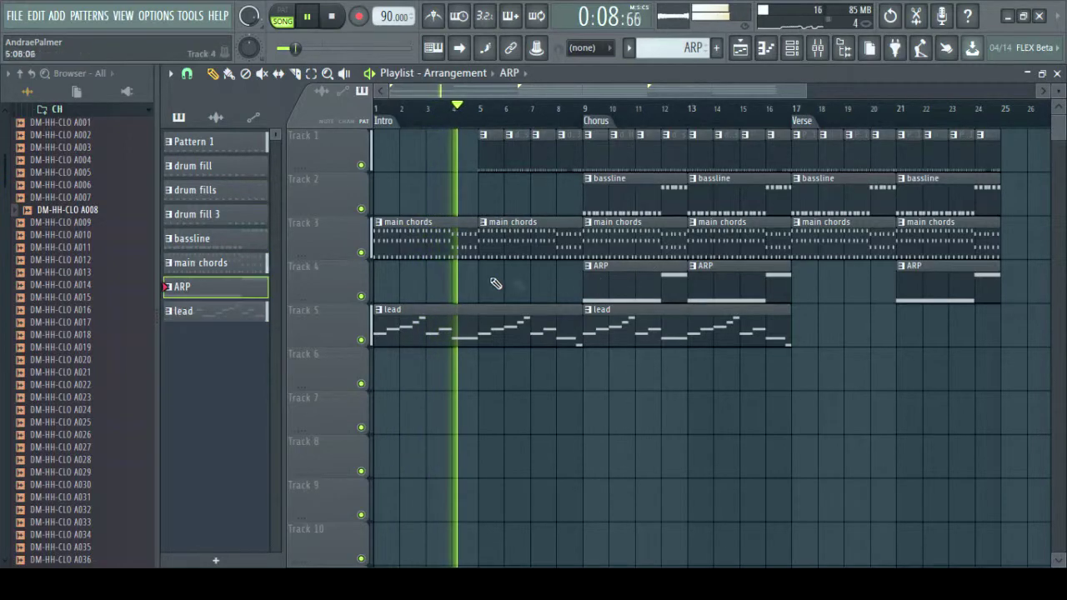
pyautogui.rightClick(490, 162)
pyautogui.moveTo(474, 283); pyautogui.dragTo(530, 279)
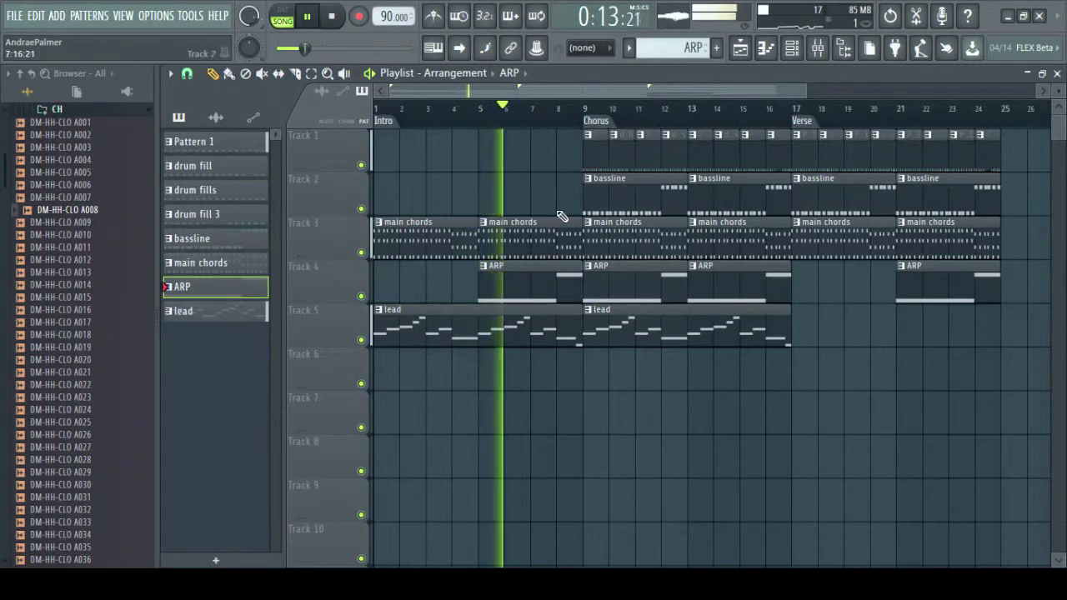
pyautogui.click(478, 125)
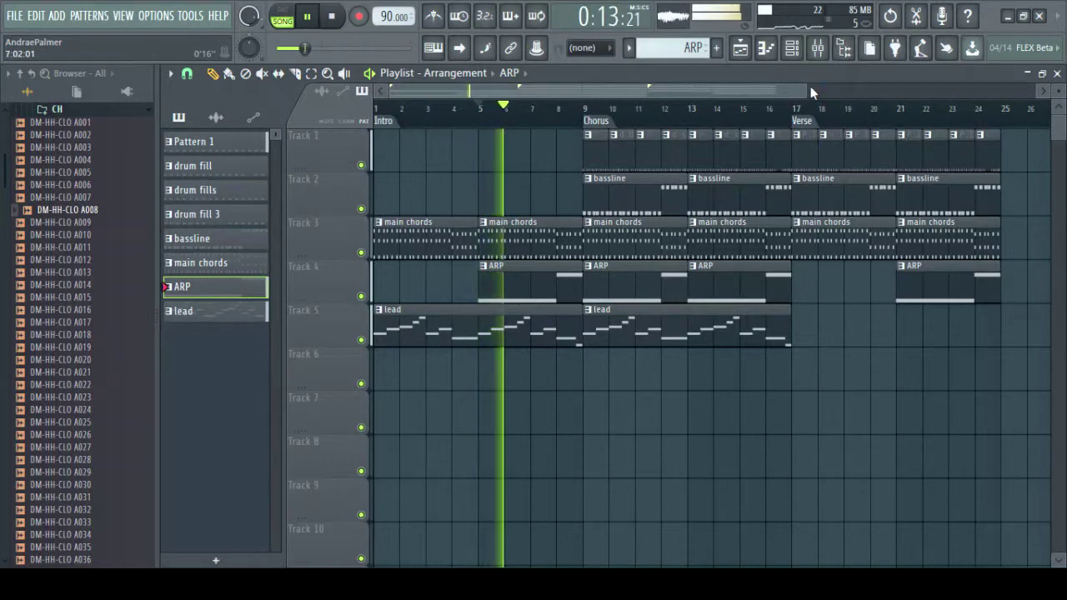
pyautogui.moveTo(810, 86); pyautogui.dragTo(896, 85)
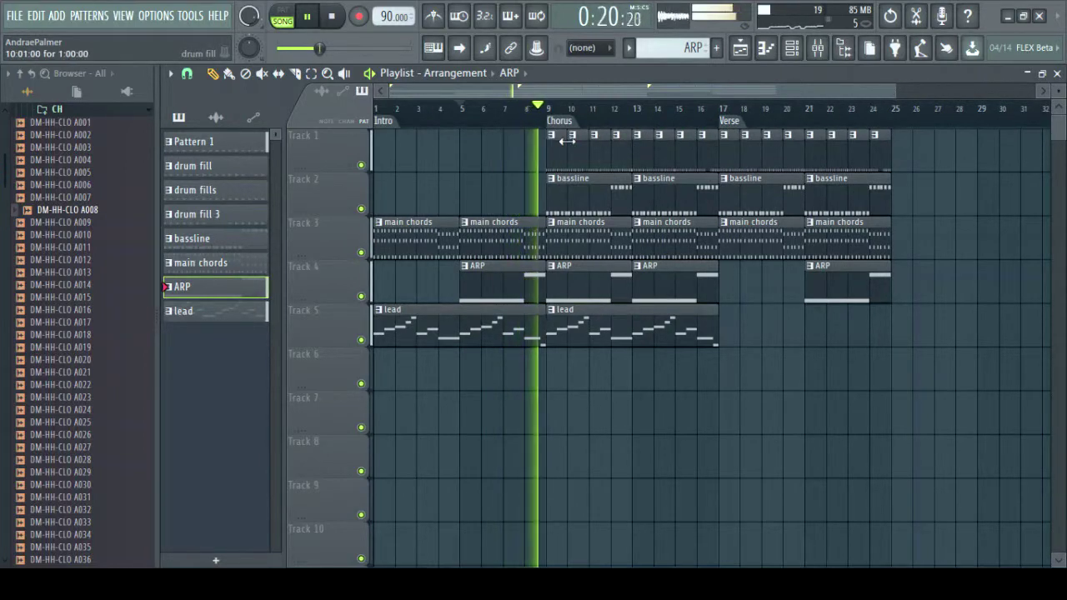
pyautogui.press('space')
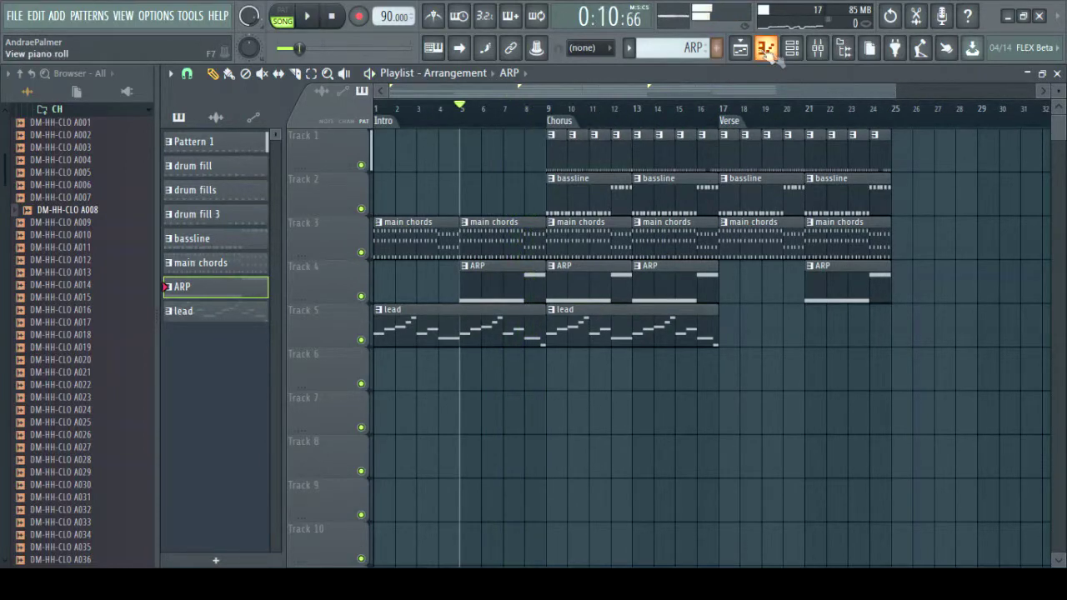
# Step: Edit the DM-SNA 0055 snare steps into a short fill, then bring the playlist back
pyautogui.click(742, 50)
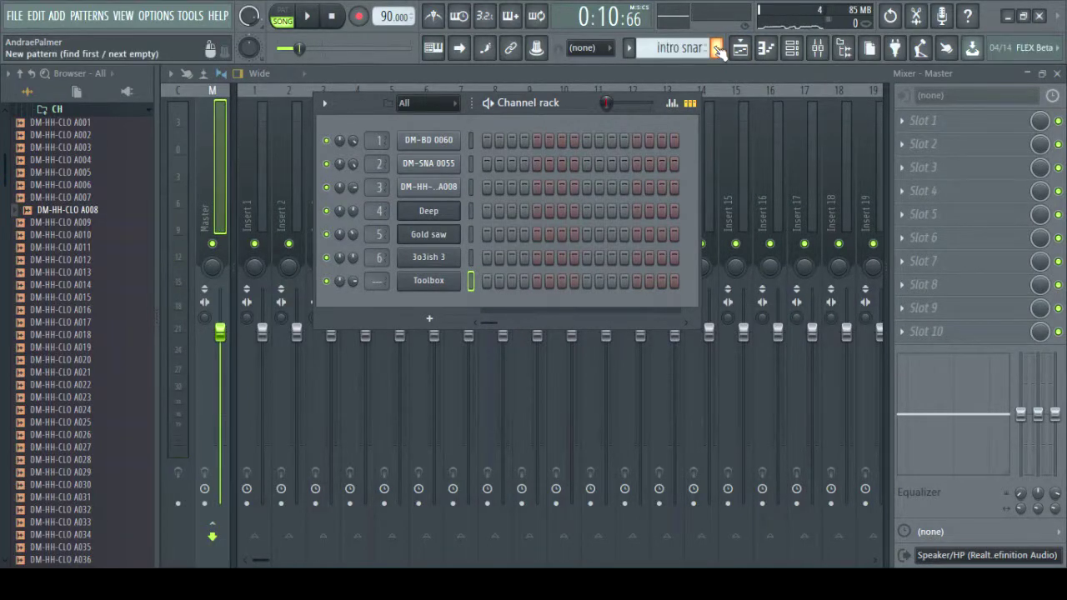
pyautogui.click(586, 164)
pyautogui.click(599, 163)
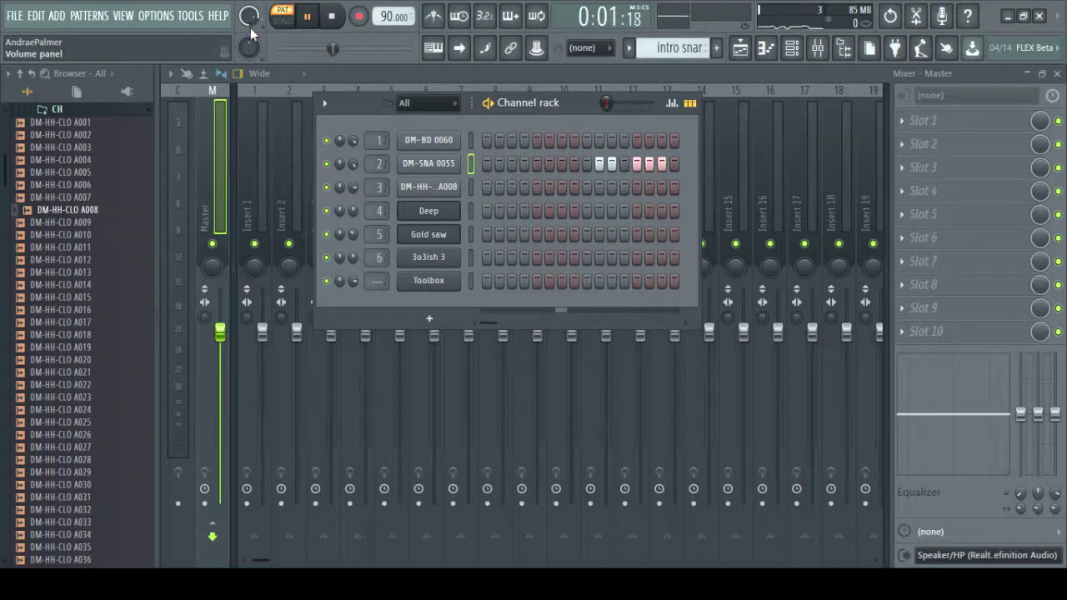
pyautogui.click(650, 165)
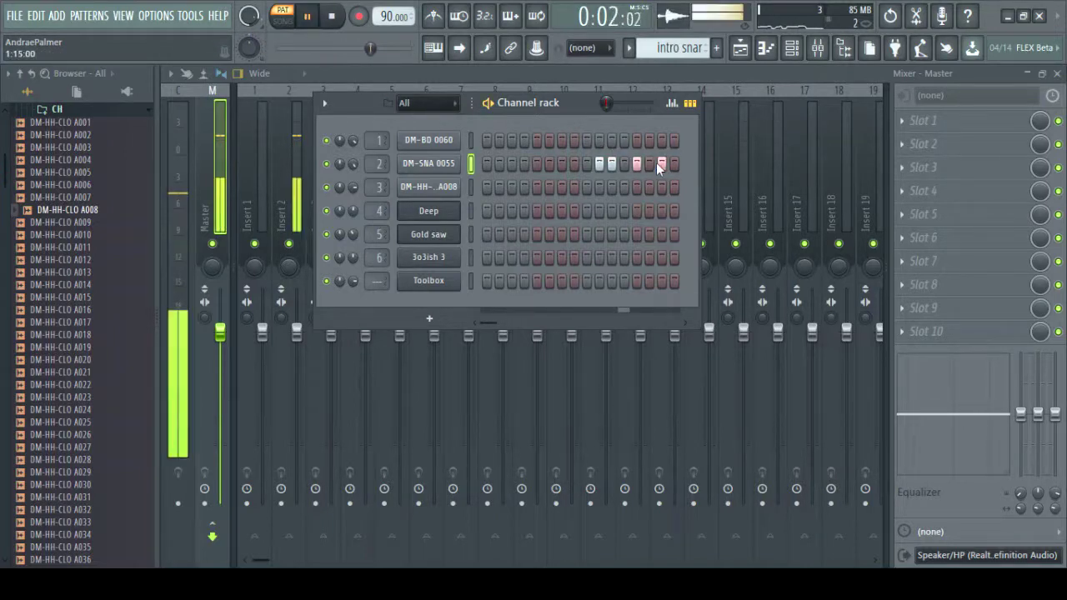
pyautogui.click(742, 53)
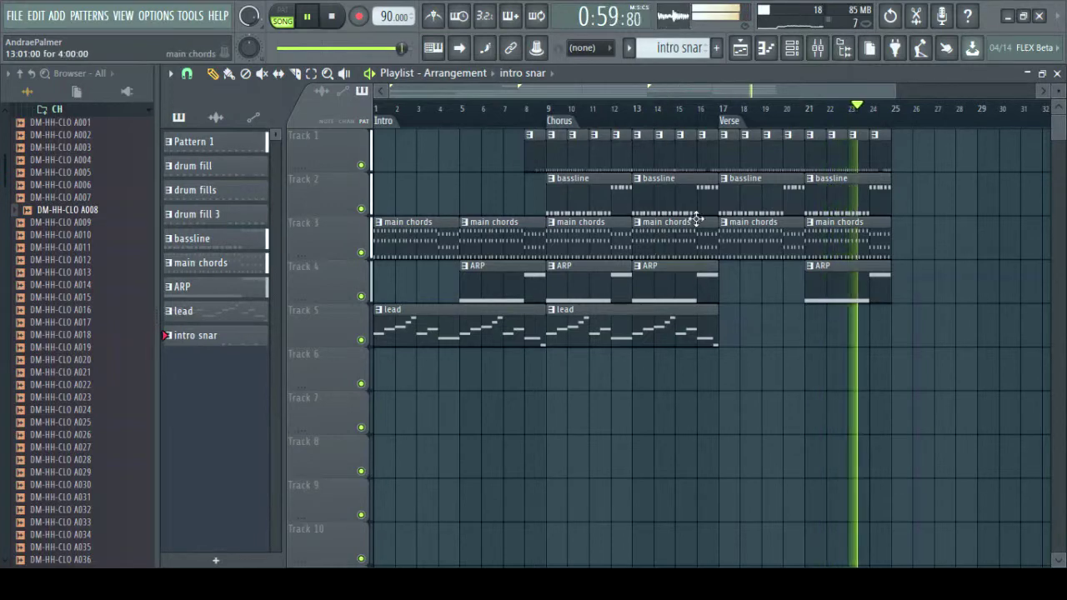
# Step: Duplicate the Chorus and Verse clips from bars 9–24 to follow bar 24, then stop playback
pyautogui.moveTo(917, 131); pyautogui.dragTo(557, 337)
pyautogui.hotkey('ctrl', 'b')
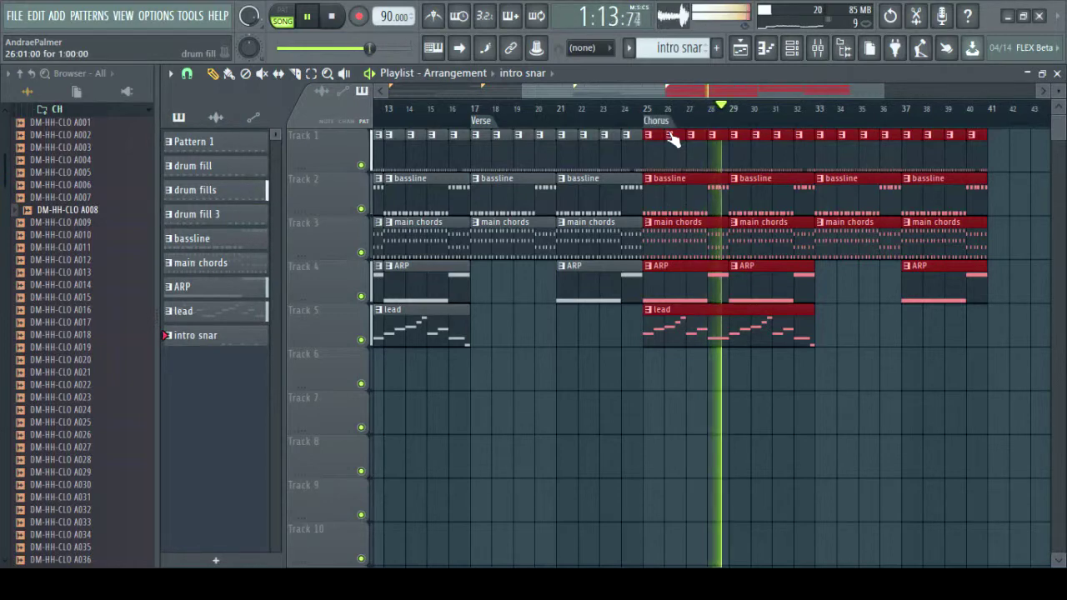
pyautogui.click(845, 338)
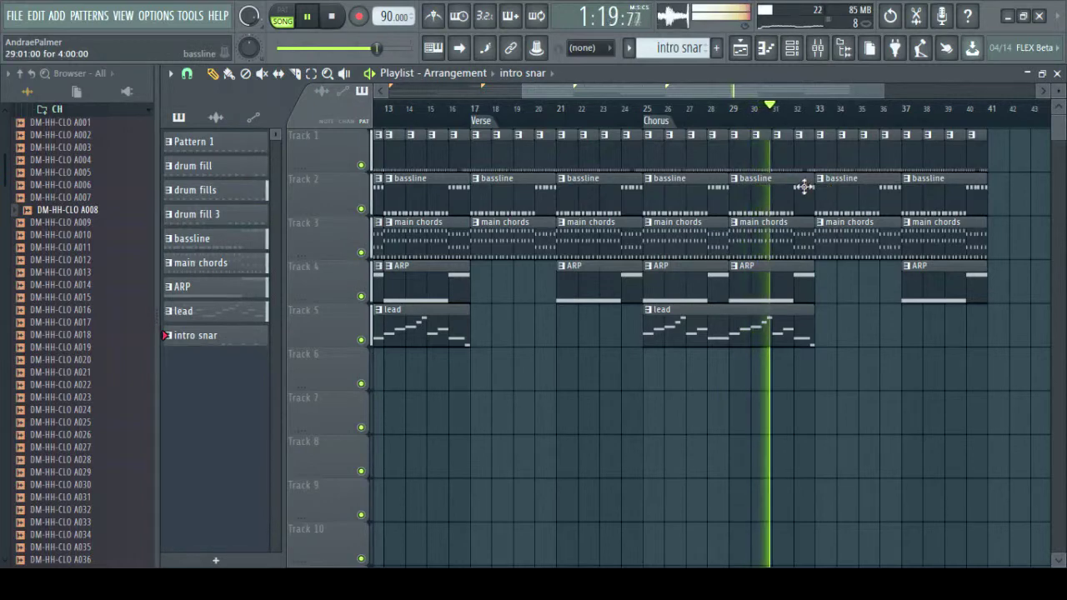
pyautogui.press('space')
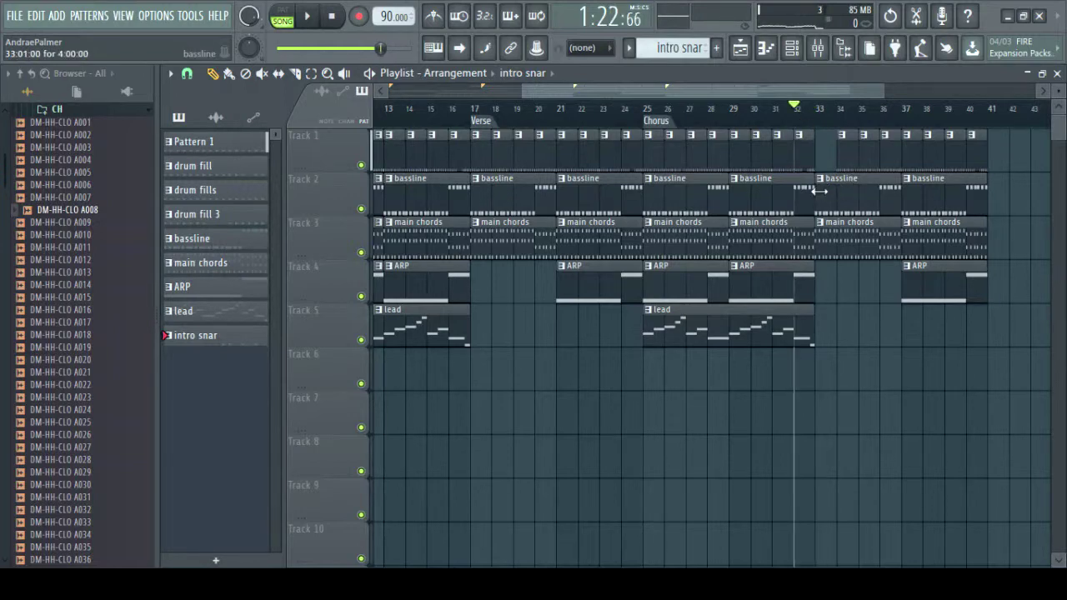
# Step: Remove the bassline clip at bar 33 and play the song from bar 32
pyautogui.rightClick(845, 181)
pyautogui.hotkey('ctrl', 'alt', 'z')
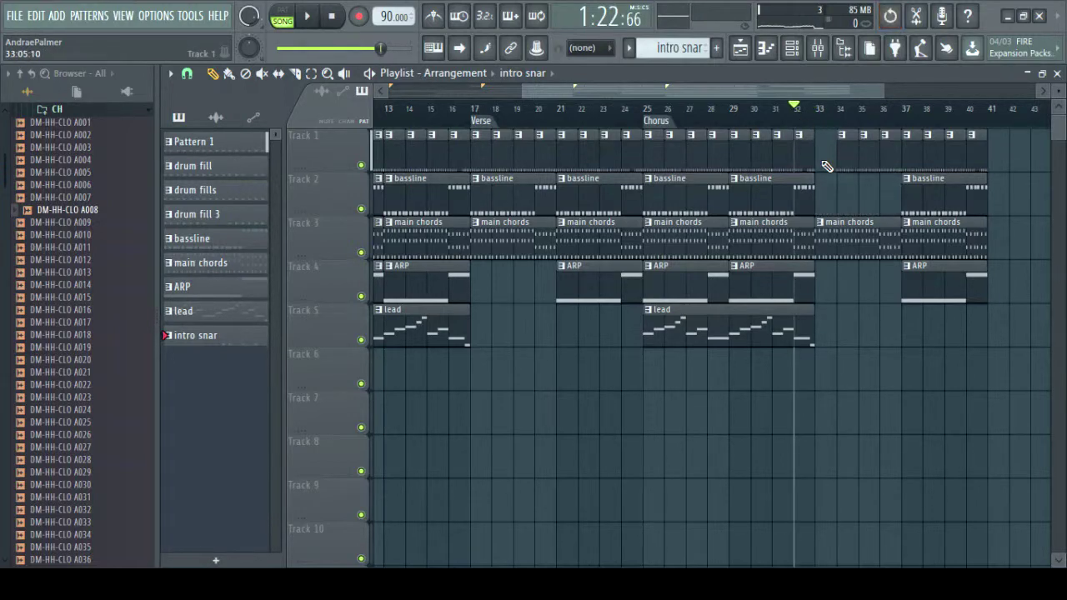
pyautogui.hotkey('ctrl', 'alt', 'z')
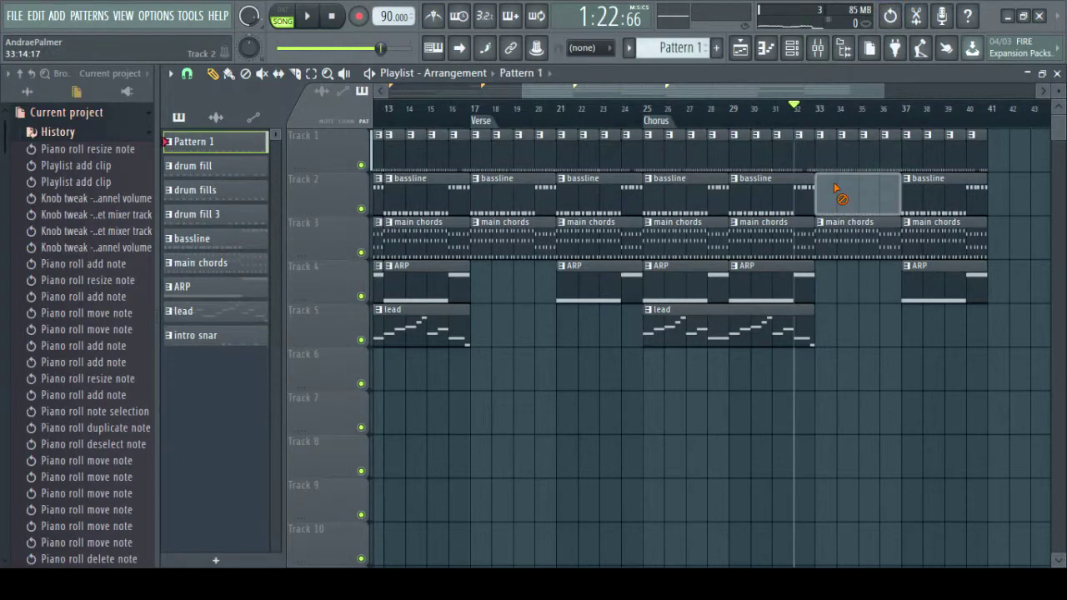
pyautogui.rightClick(827, 181)
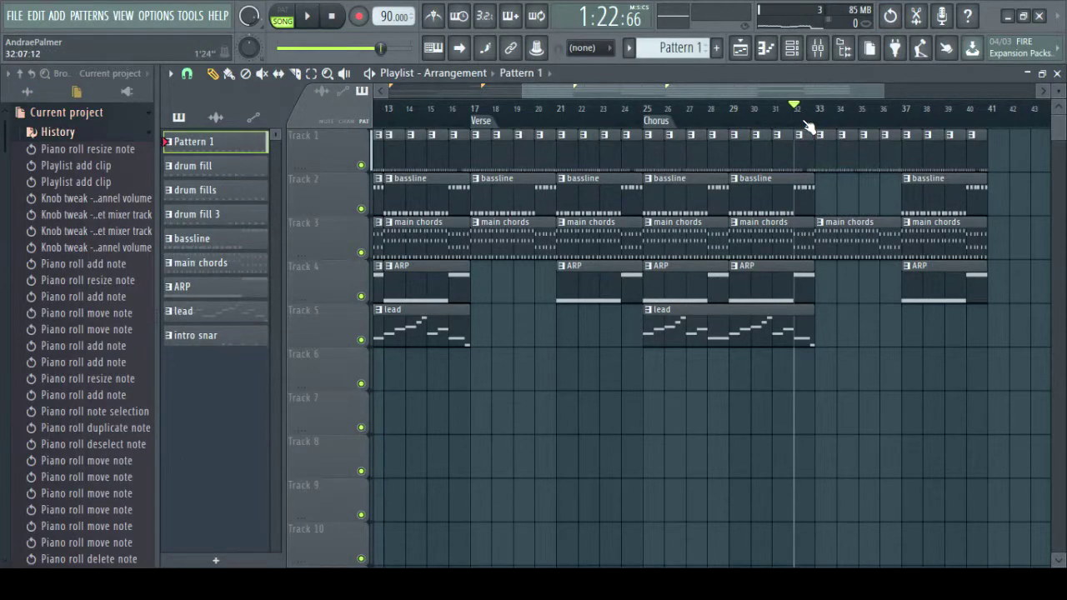
pyautogui.press('space')
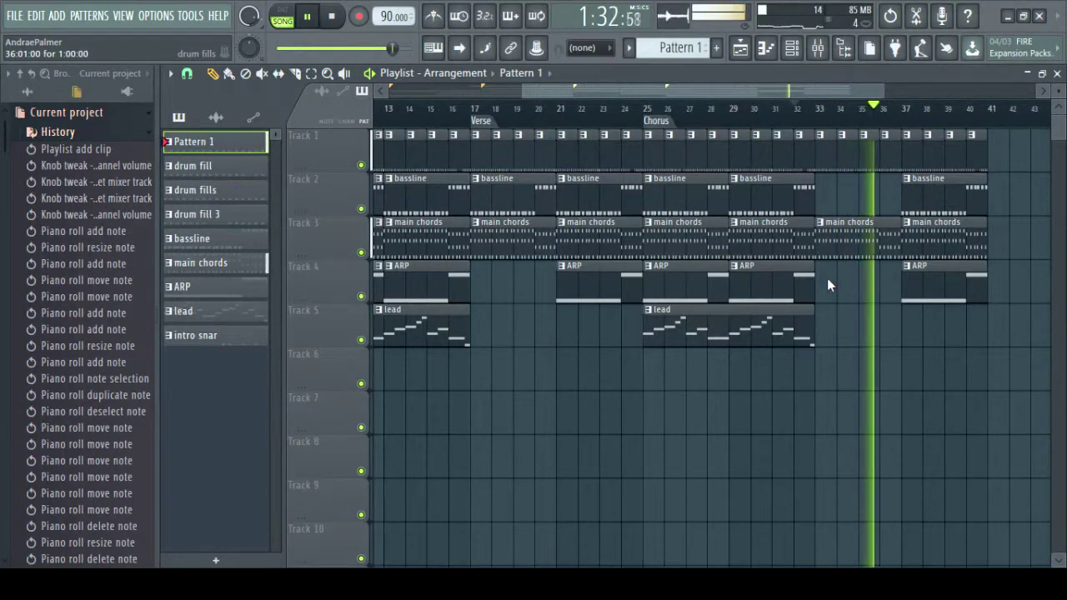
# Step: Delete the Track 1 drum clips from bar 37 onward and stop playback
pyautogui.rightClick(917, 160)
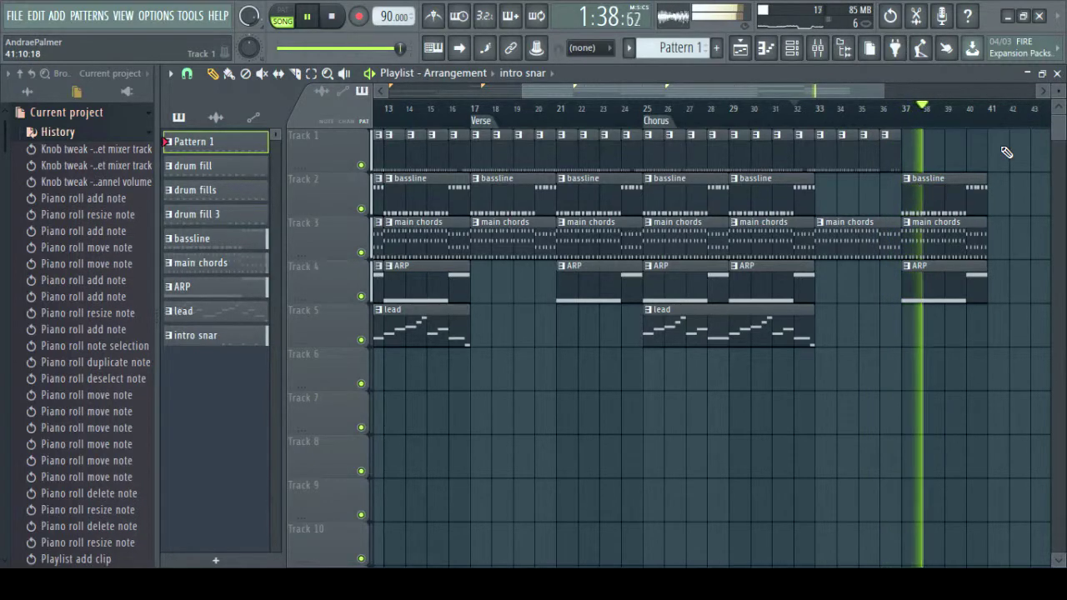
pyautogui.press('space')
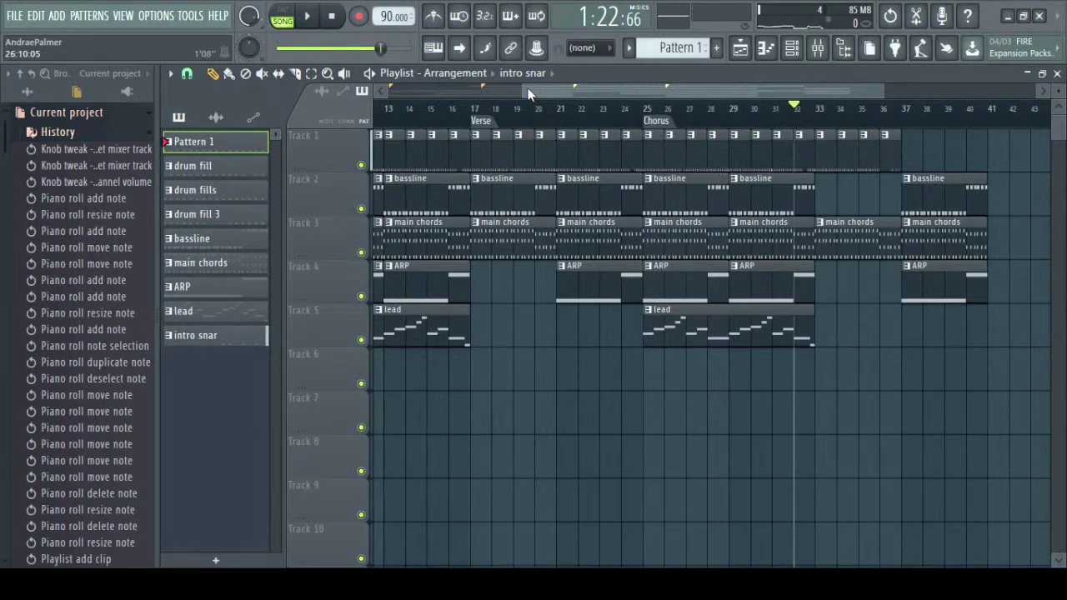
pyautogui.moveTo(529, 94); pyautogui.dragTo(388, 92)
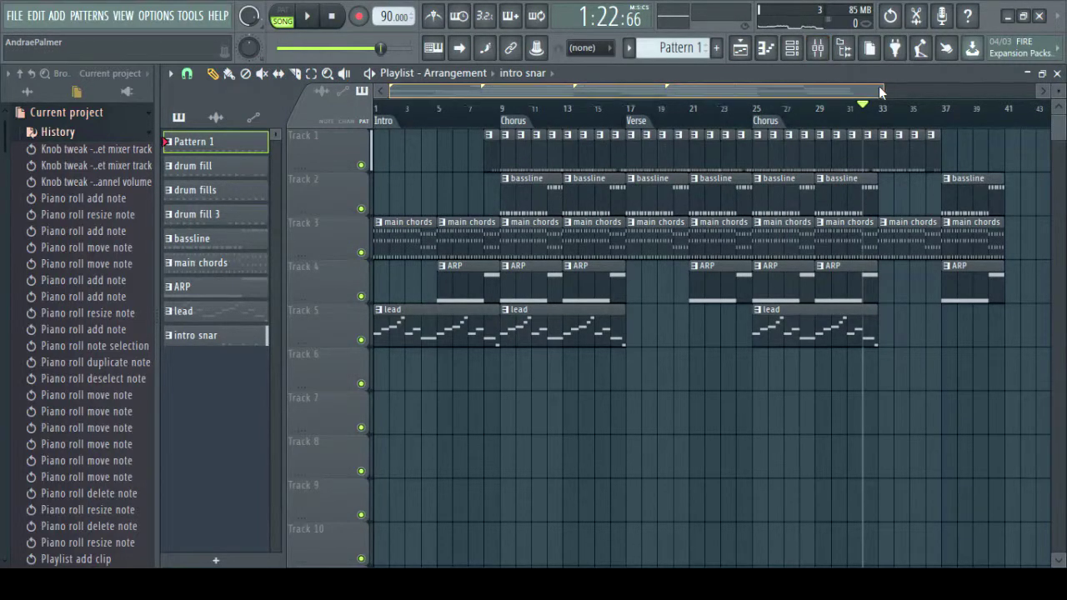
# Step: Duplicate the second Chorus and Verse clips to follow bar 40
pyautogui.moveTo(879, 86); pyautogui.dragTo(1063, 84)
pyautogui.moveTo(883, 130); pyautogui.dragTo(648, 355)
pyautogui.hotkey('ctrl', 'b')
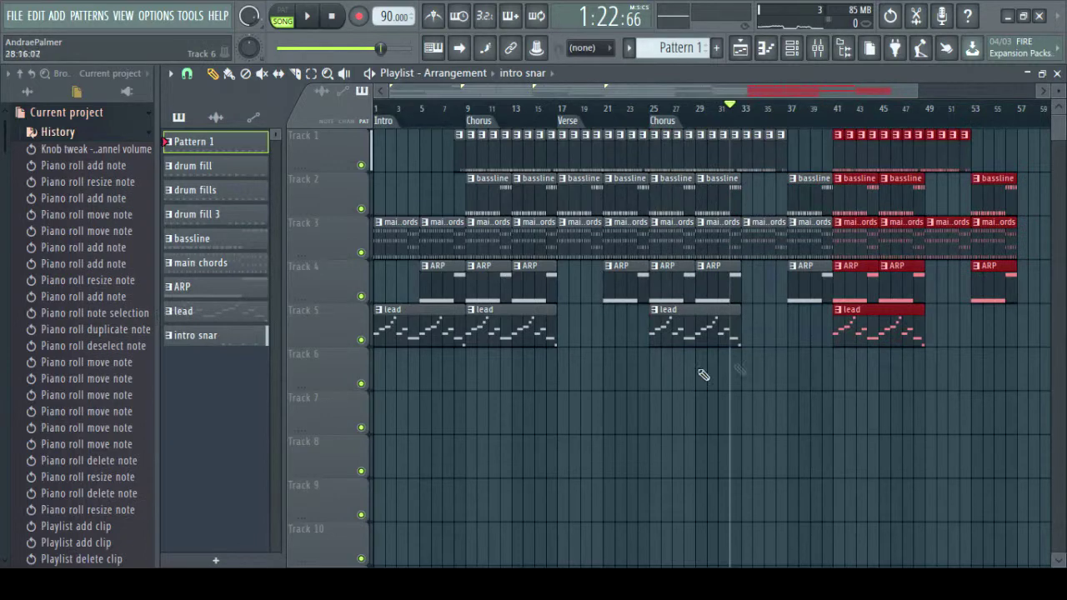
# Step: Delete the clips past bar 48 and duplicate bars 41–48 into bars 49–56
pyautogui.moveTo(986, 130); pyautogui.dragTo(949, 164)
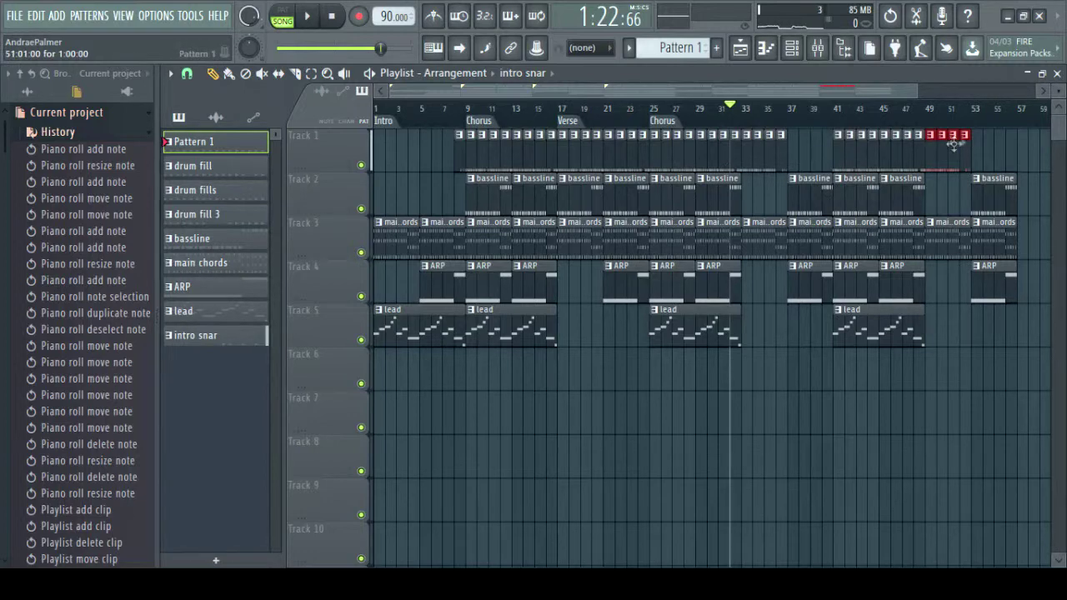
pyautogui.moveTo(1015, 325); pyautogui.dragTo(935, 151)
pyautogui.press('Delete')
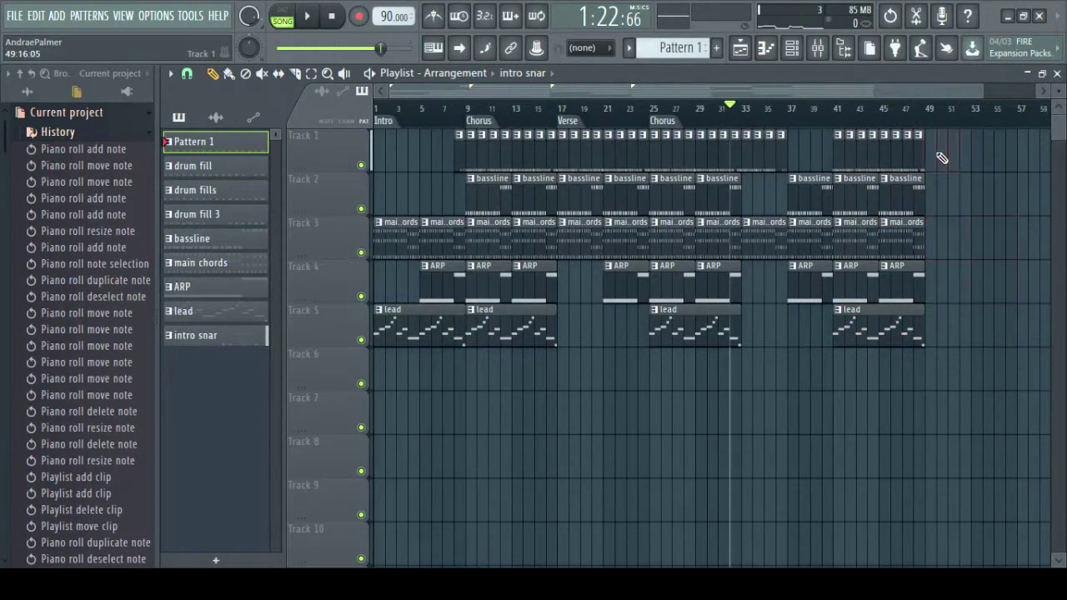
pyautogui.moveTo(966, 130); pyautogui.dragTo(848, 333)
pyautogui.hotkey('ctrl', 'b')
pyautogui.click(863, 336)
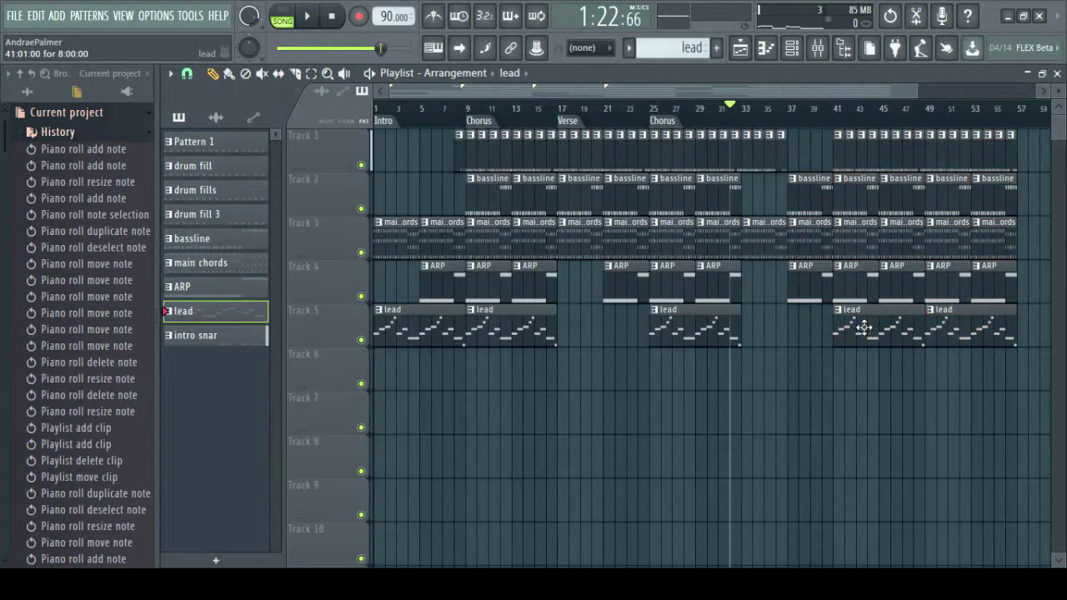